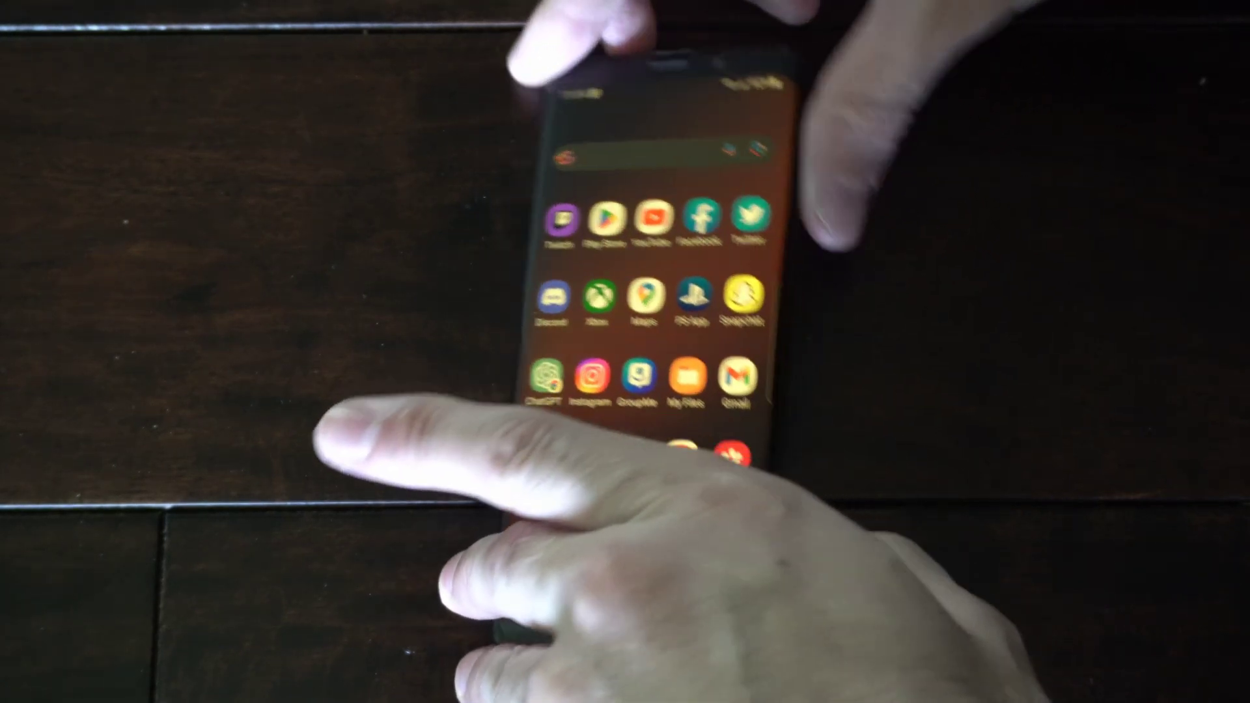
key("XF86PowerOff")
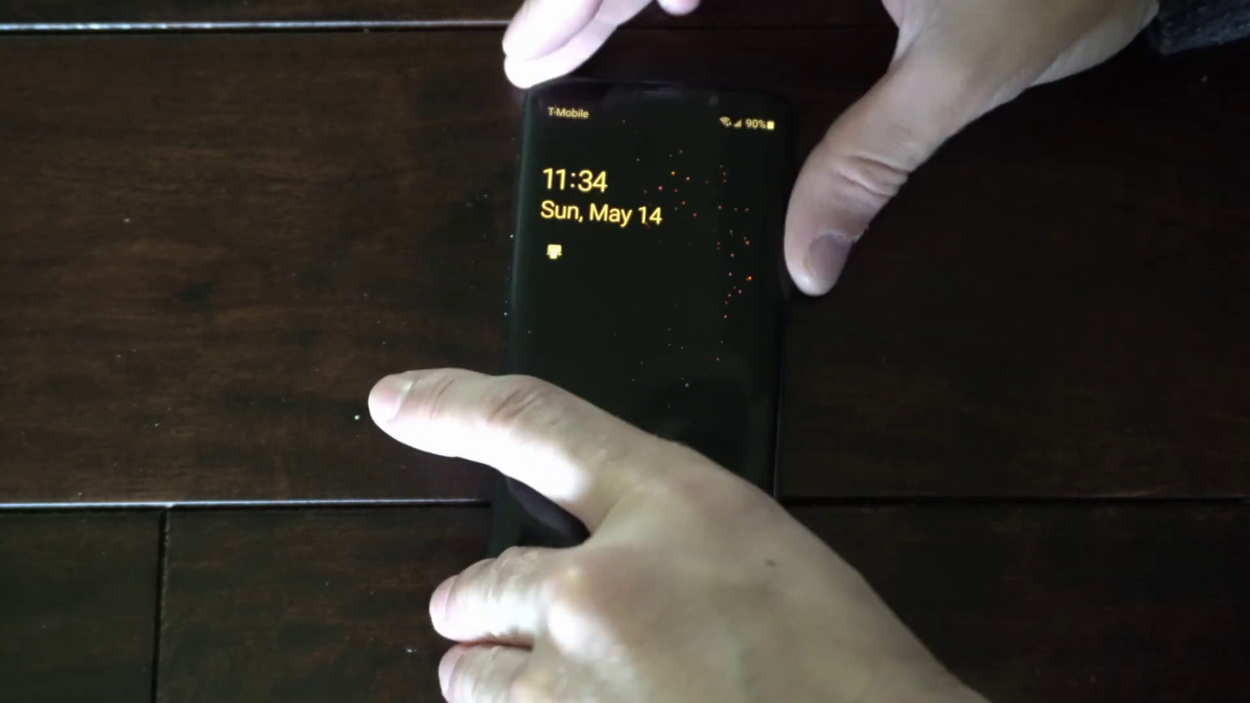
left_click_drag(713, 244, 859, 176)
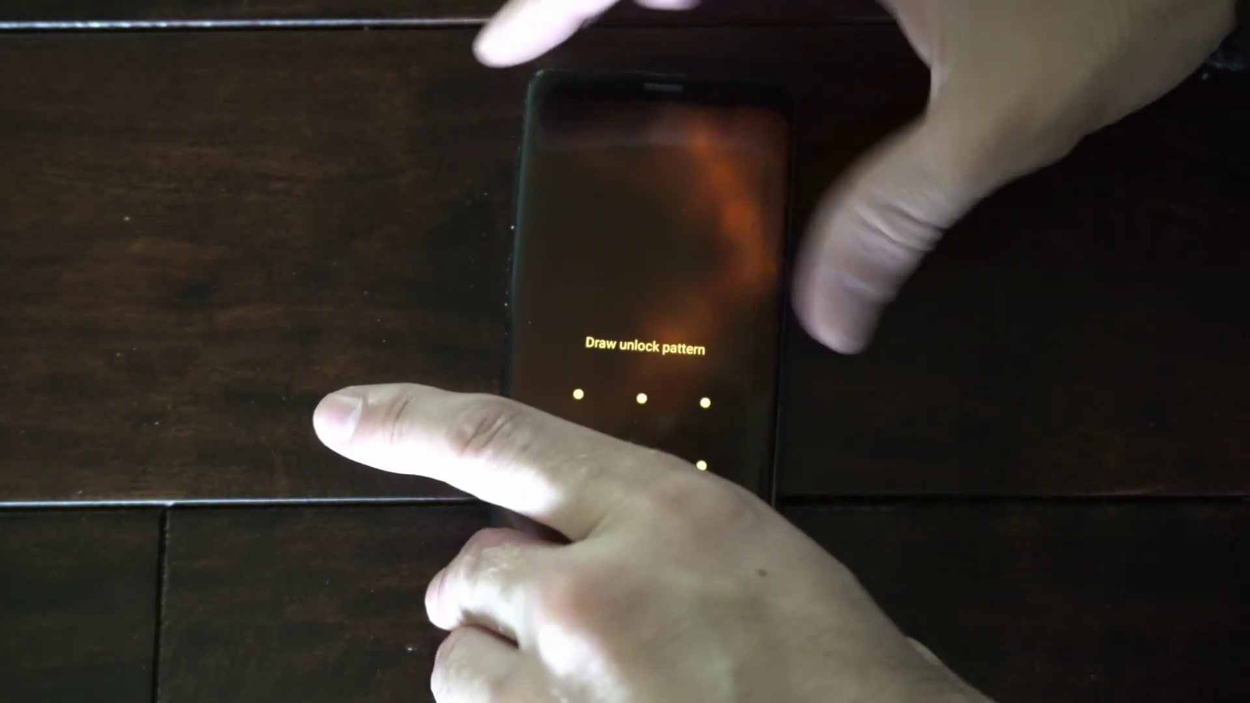